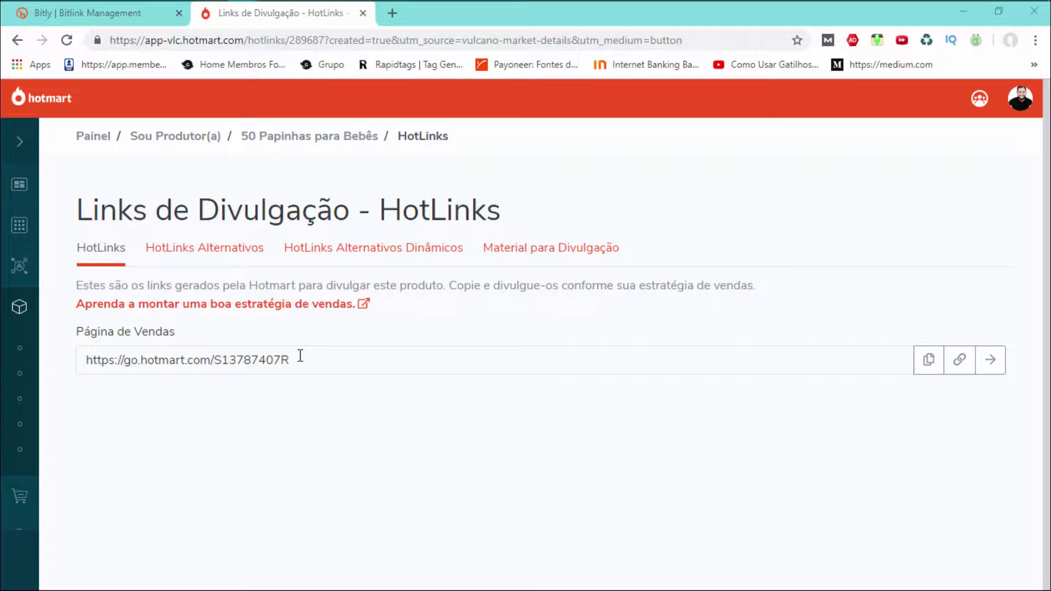
Copy the sales page HotLink from Hotmart and create a Bitlink from it in Bitly.
left_click(927, 361)
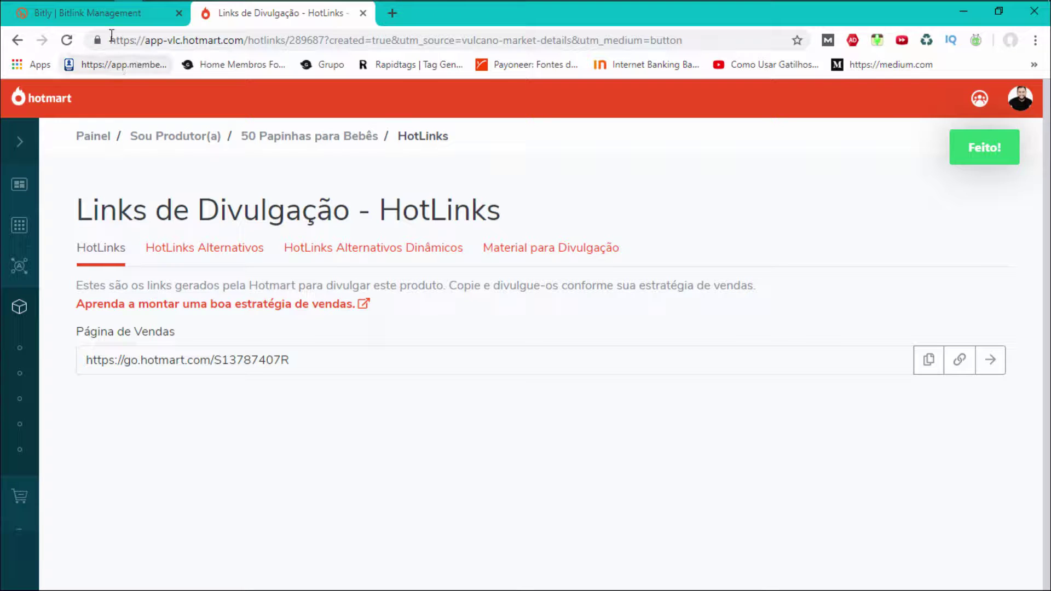
left_click(83, 16)
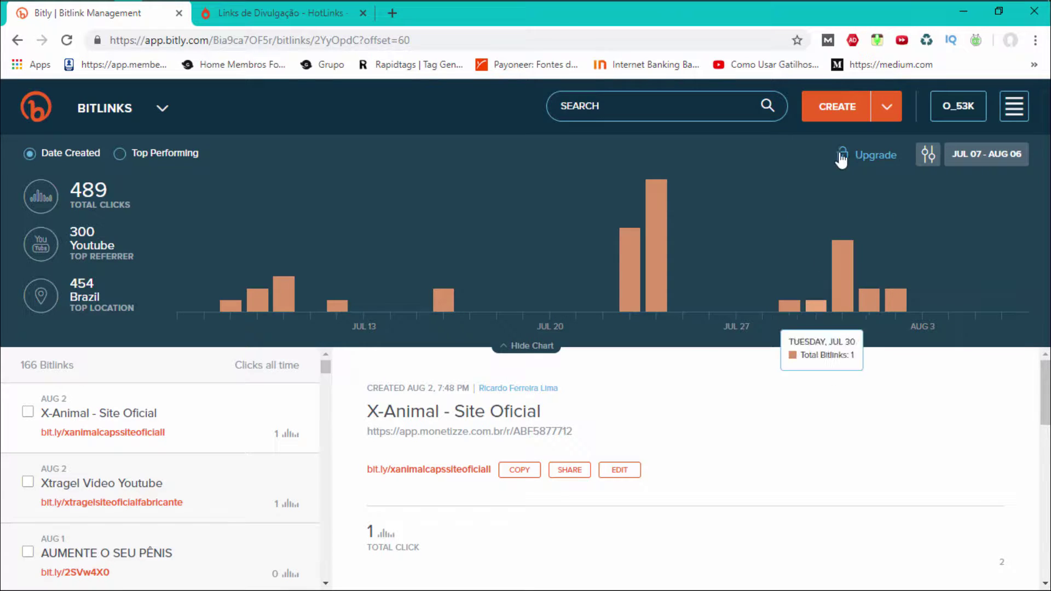
left_click(829, 111)
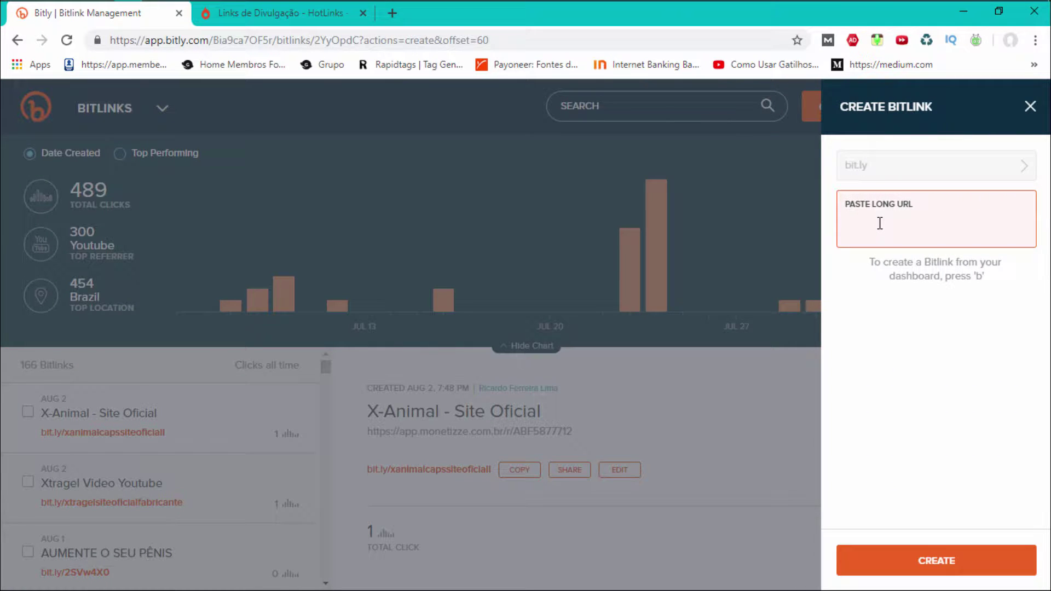
key("ctrl+v")
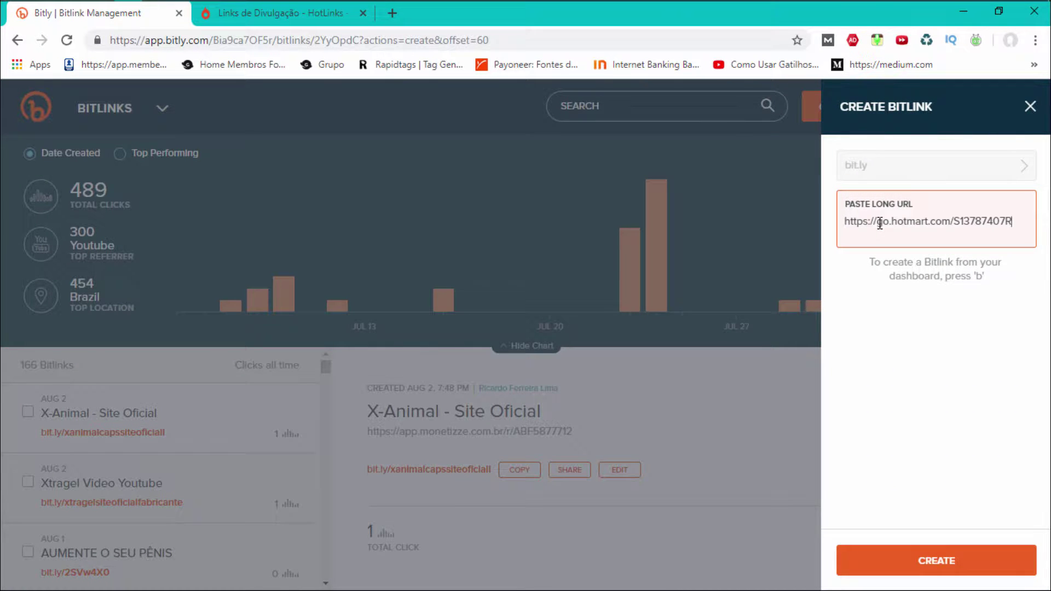
left_click(931, 566)
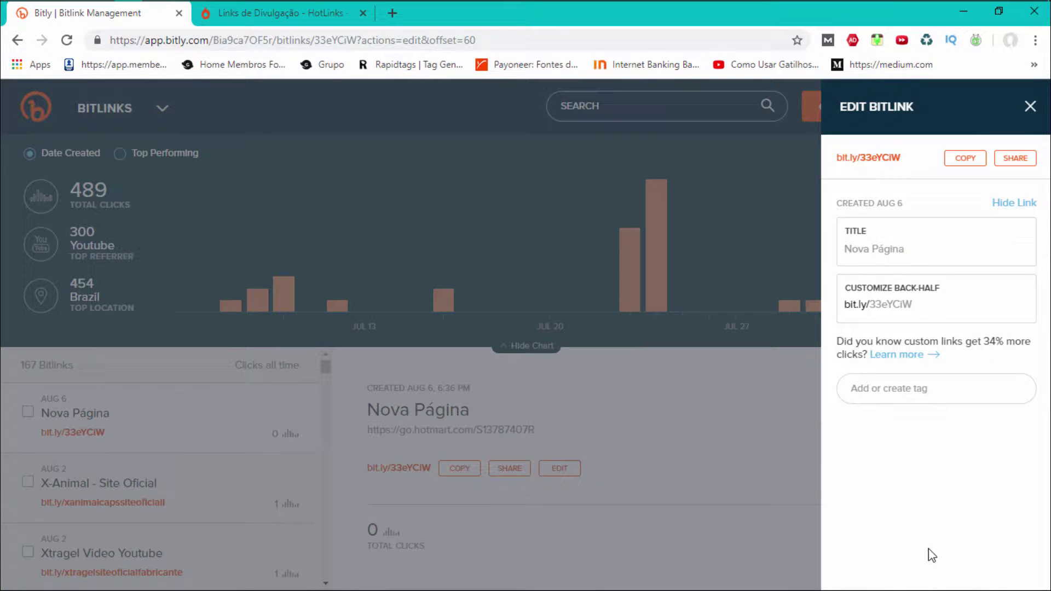
Replace the new Bitlink's title with "50 papinhas de bebês".
left_click(904, 252)
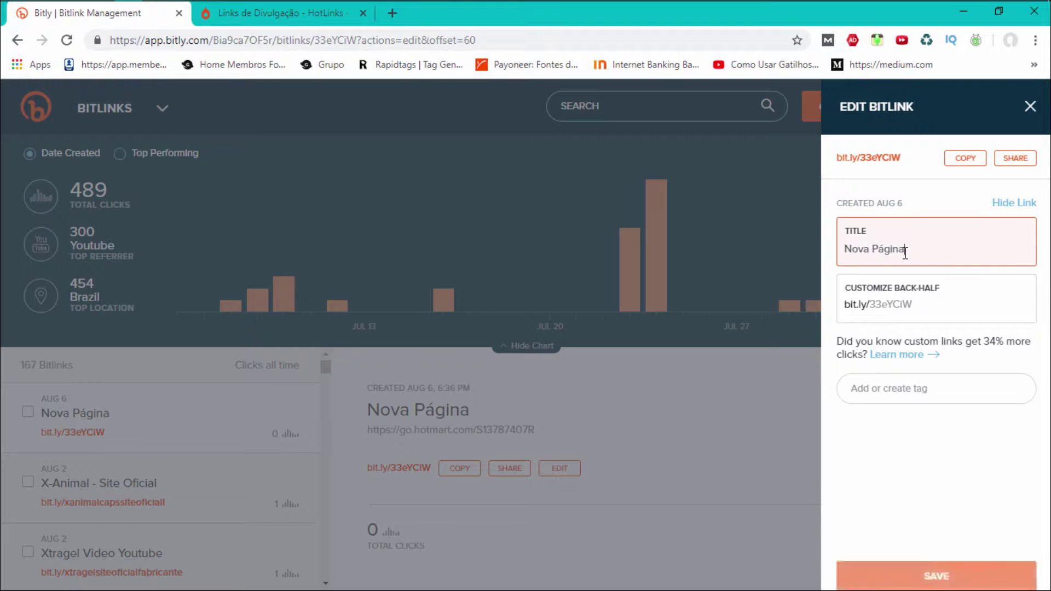
key("BackSpace")
key("BackSpace")
key("BackSpace")
key("BackSpace")
key("BackSpace")
key("BackSpace")
key("BackSpace")
key("BackSpace")
key("BackSpace")
key("BackSpace")
key("BackSpace")
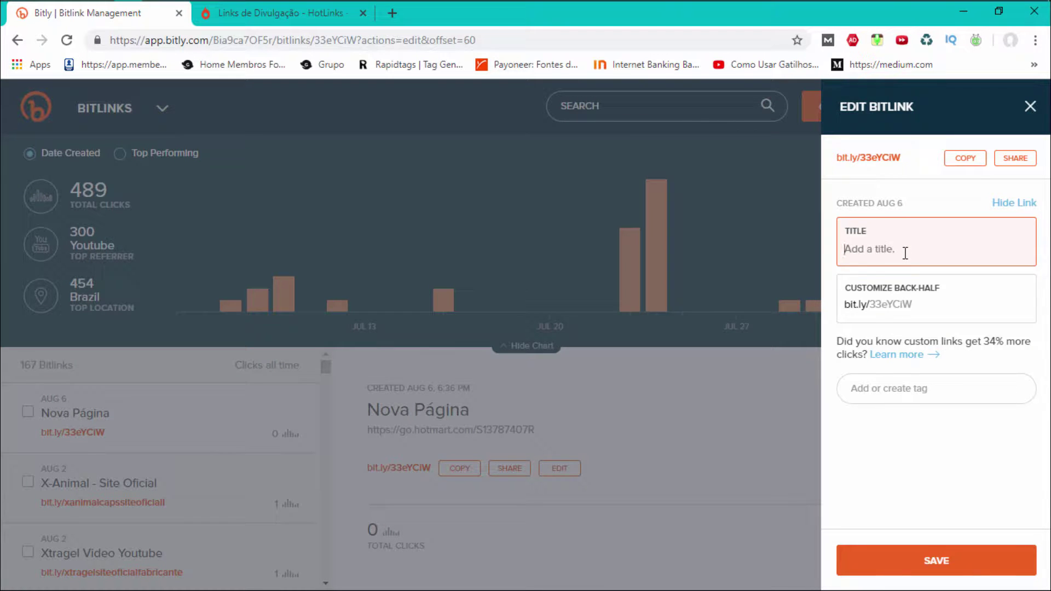
type("50 papinhas de bebe")
type("s")
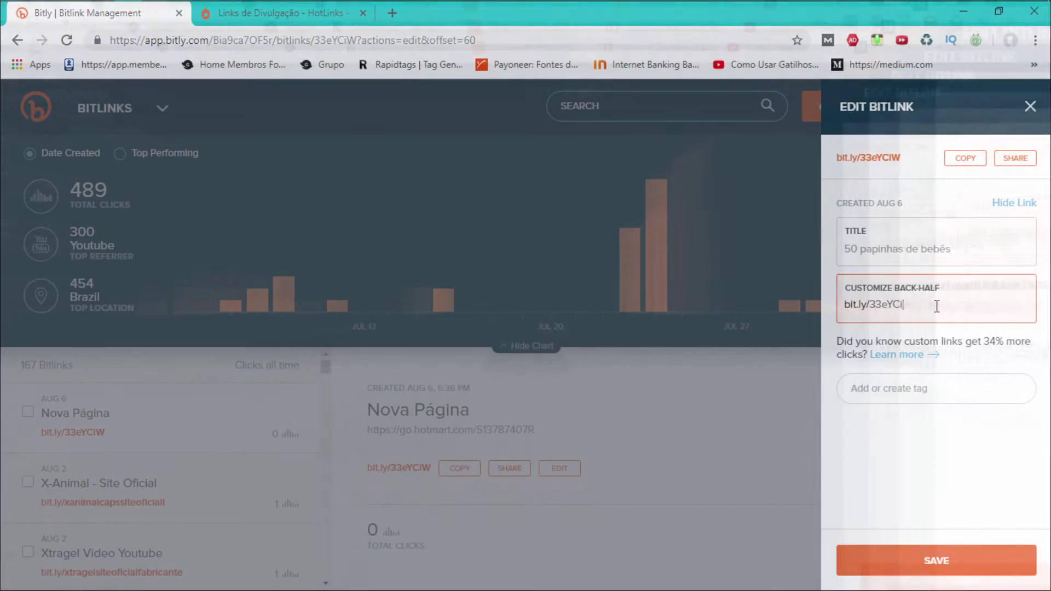
Replace the Bitlink's custom back-half with "siteoficial50papinhas" and try to save the title and link.
key("BackSpace")
key("BackSpace")
key("BackSpace")
key("BackSpace")
key("BackSpace")
key("BackSpace")
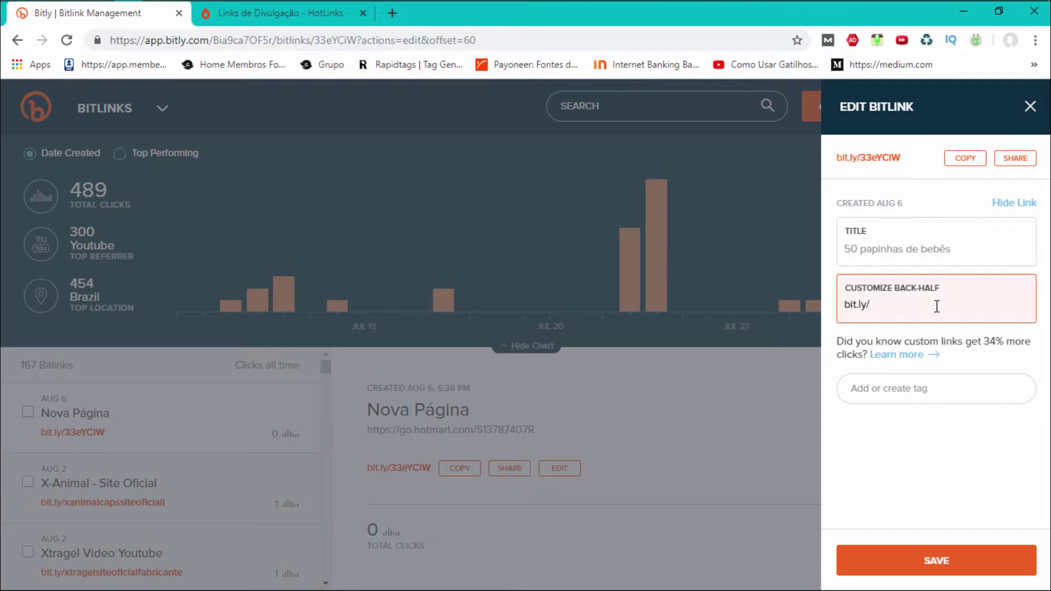
type("siteoficial")
type("50papinhas")
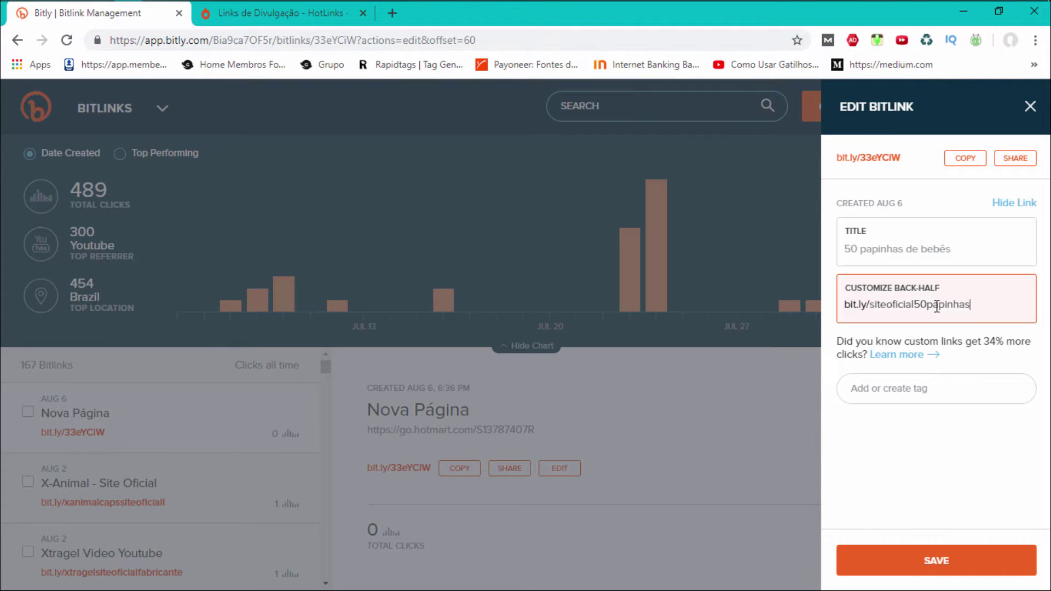
left_click(928, 559)
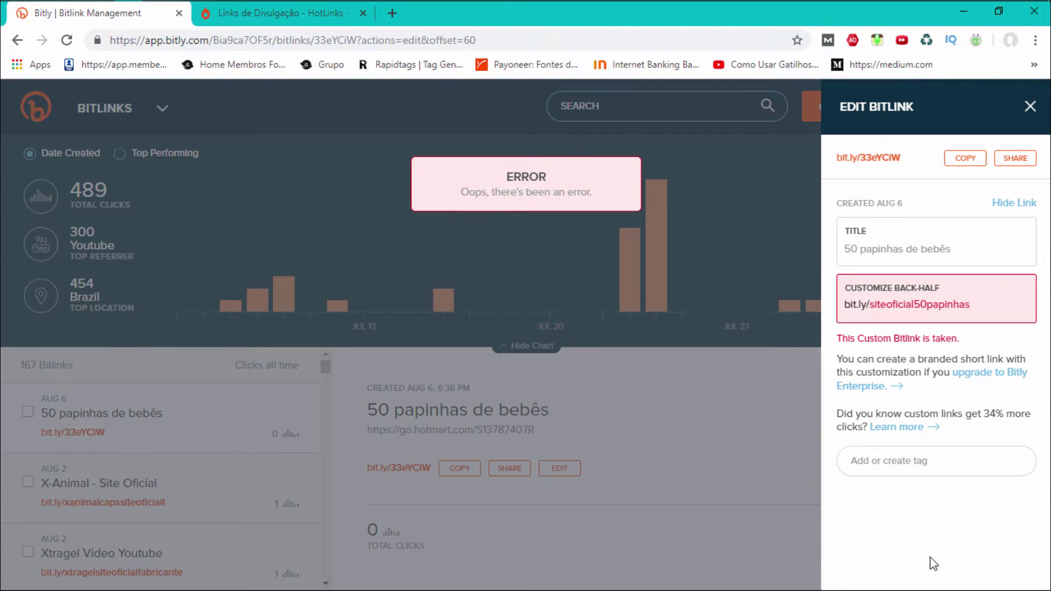
Add a second "l" after "siteoficial" so the back-half reads "siteoficiall50papinhas", and save the Bitlink.
left_click(916, 304)
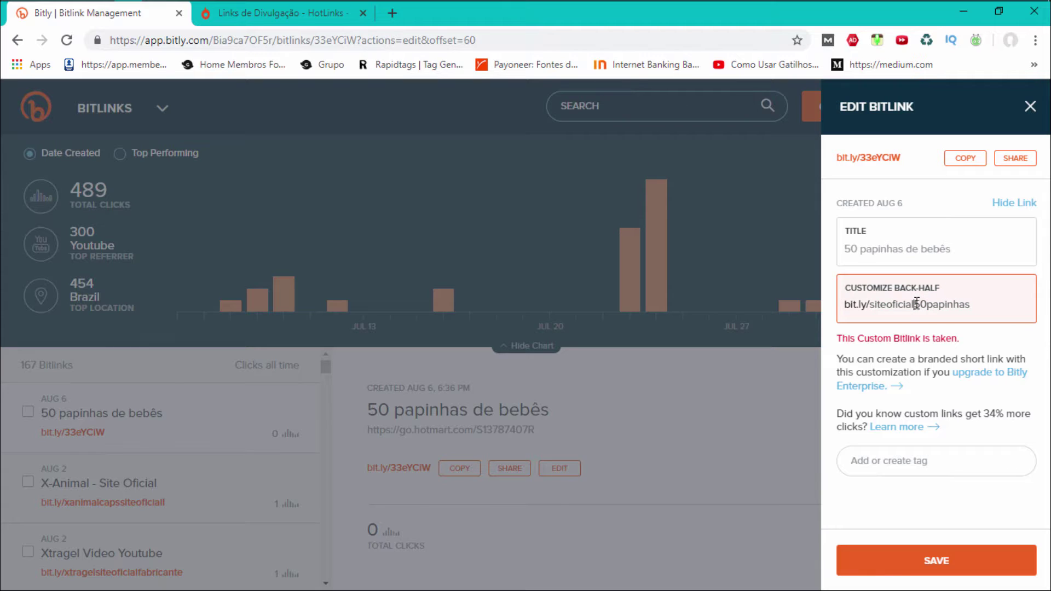
type("l")
left_click(898, 561)
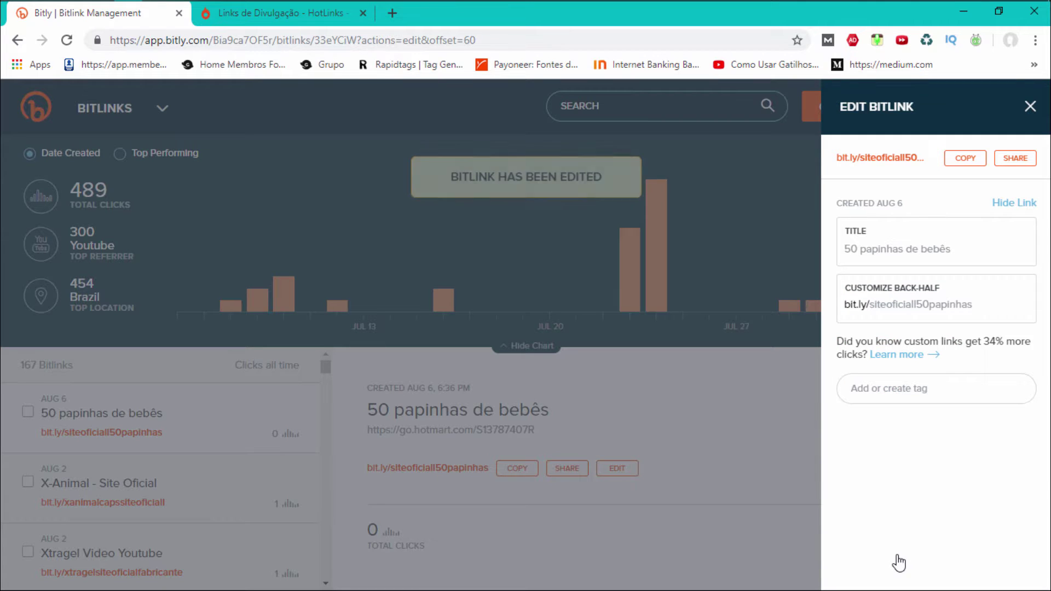
Copy the customized short link and test it in a new browser tab, and close the link's editor in Bitly.
left_click(972, 159)
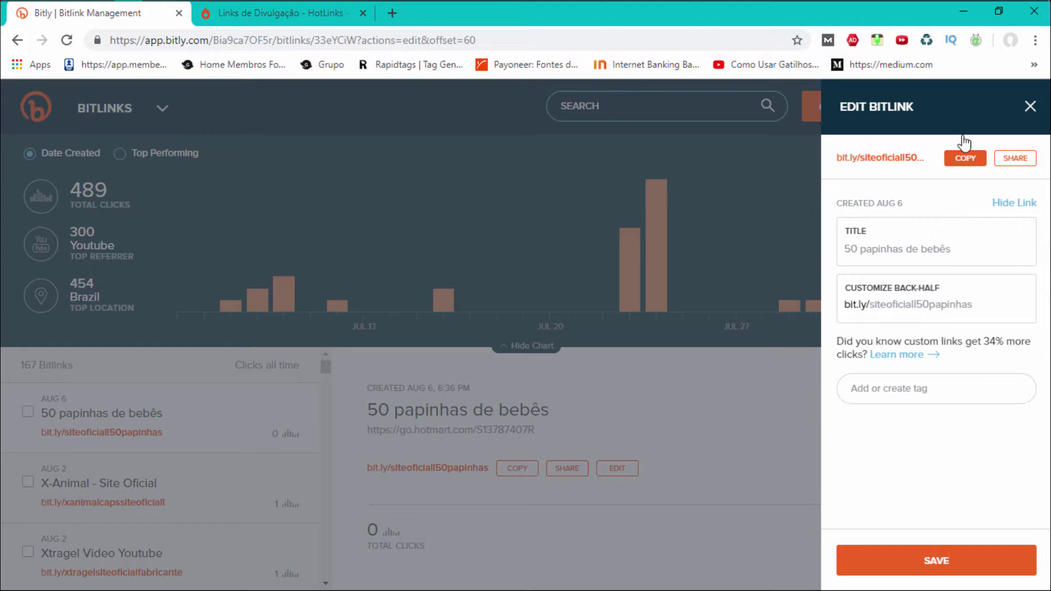
left_click(392, 13)
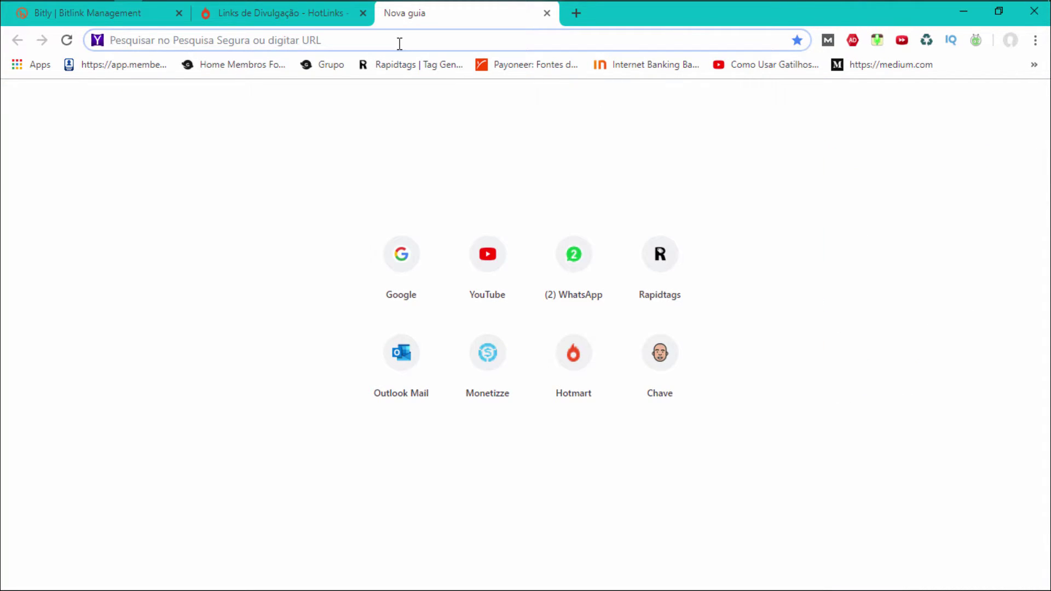
key("ctrl+v")
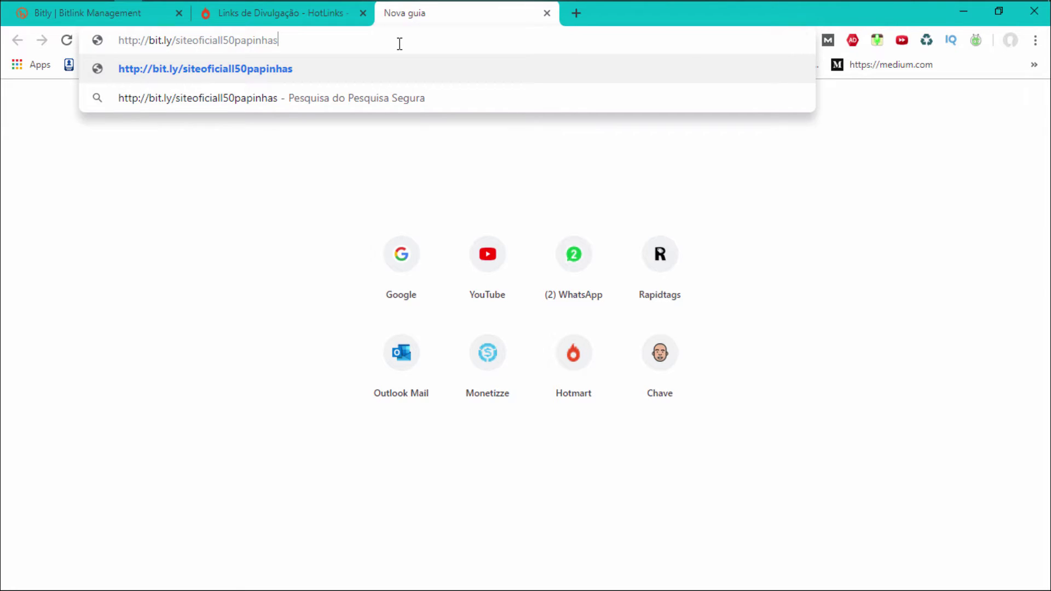
key("Return")
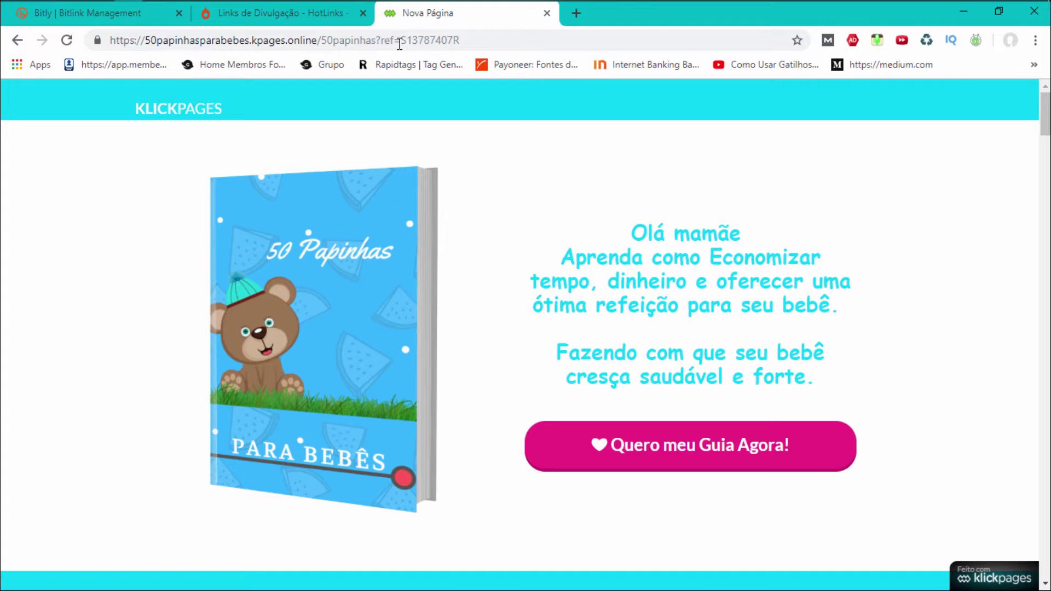
left_click(135, 17)
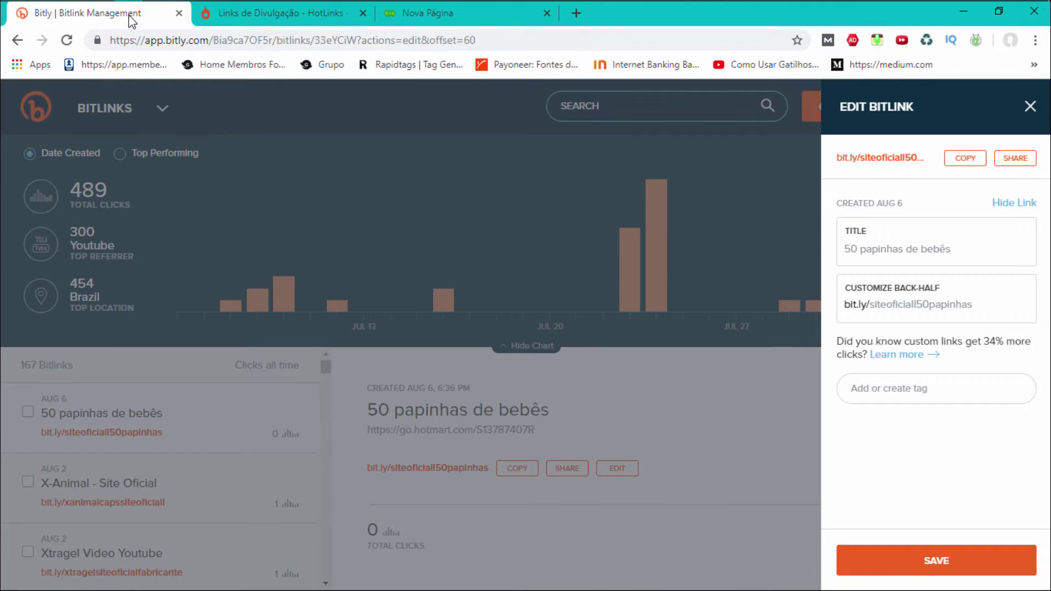
left_click(1029, 107)
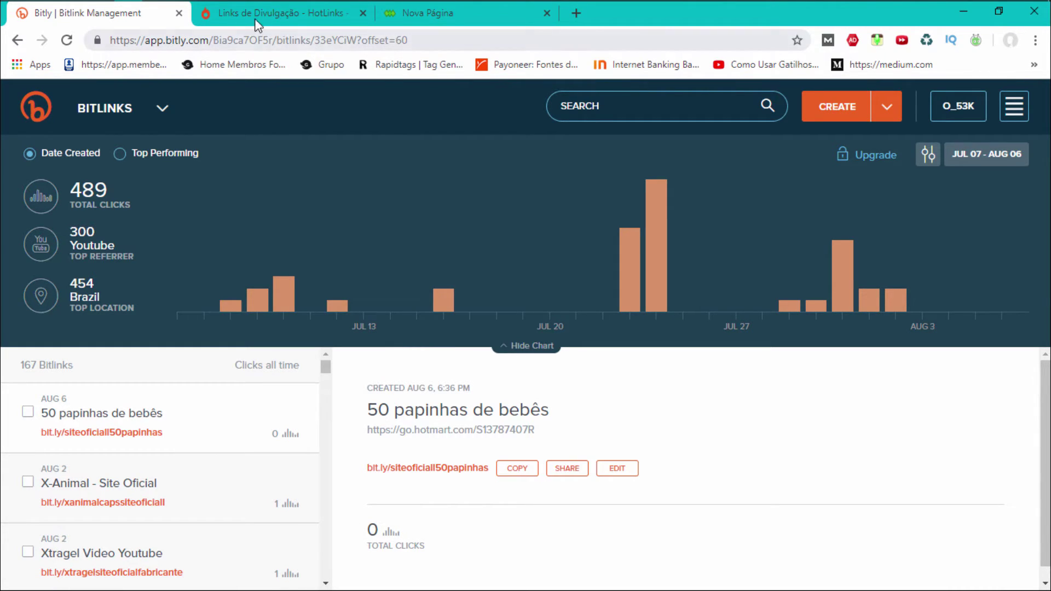
Visit the copied short link again in the sales page's tab and reload the Bitly dashboard to refresh its click statistics.
left_click(478, 16)
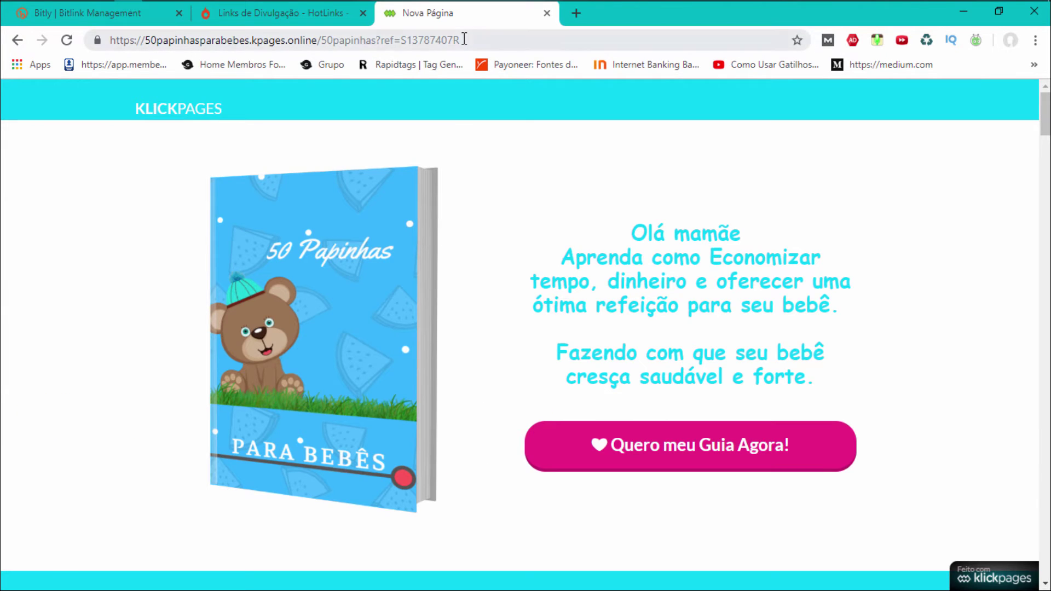
left_click(464, 40)
key("ctrl+v")
key("Return")
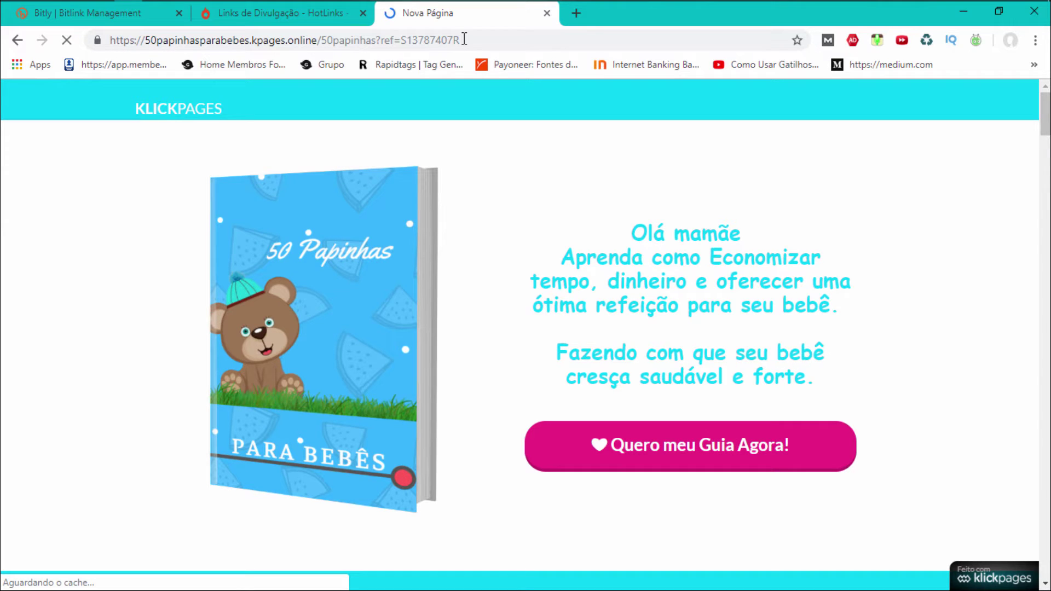
left_click(140, 19)
left_click(67, 39)
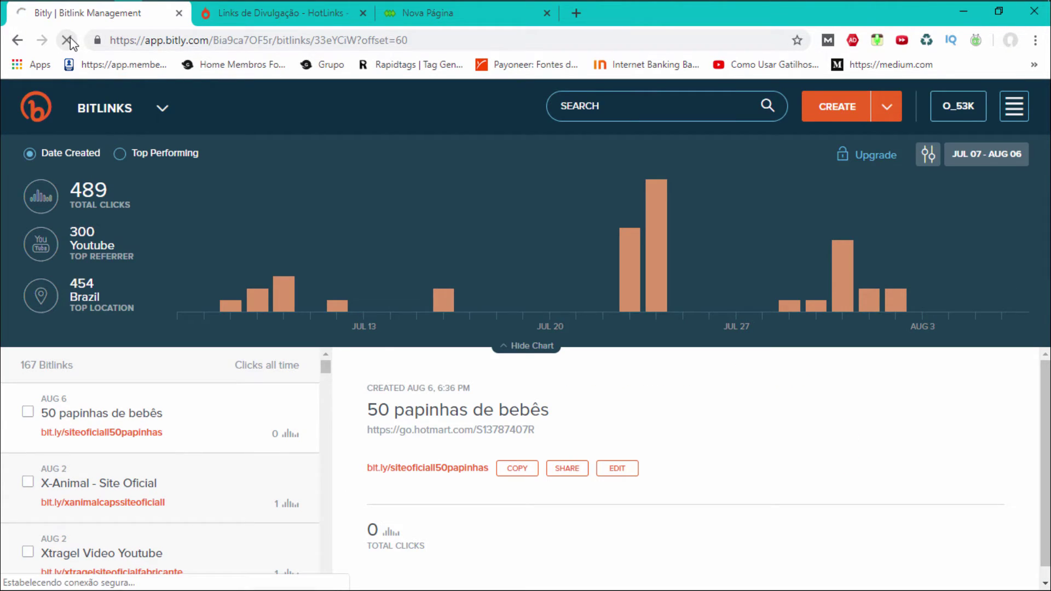